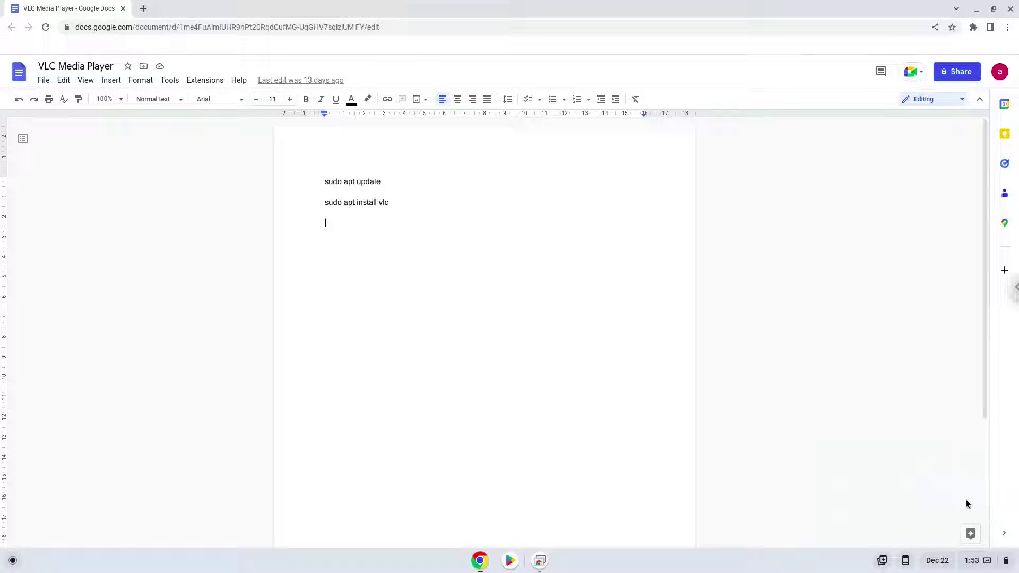
- Open Quick Settings from the shelf status area over the install-commands document
{"action": "left_click", "coordinate": [999, 562]}
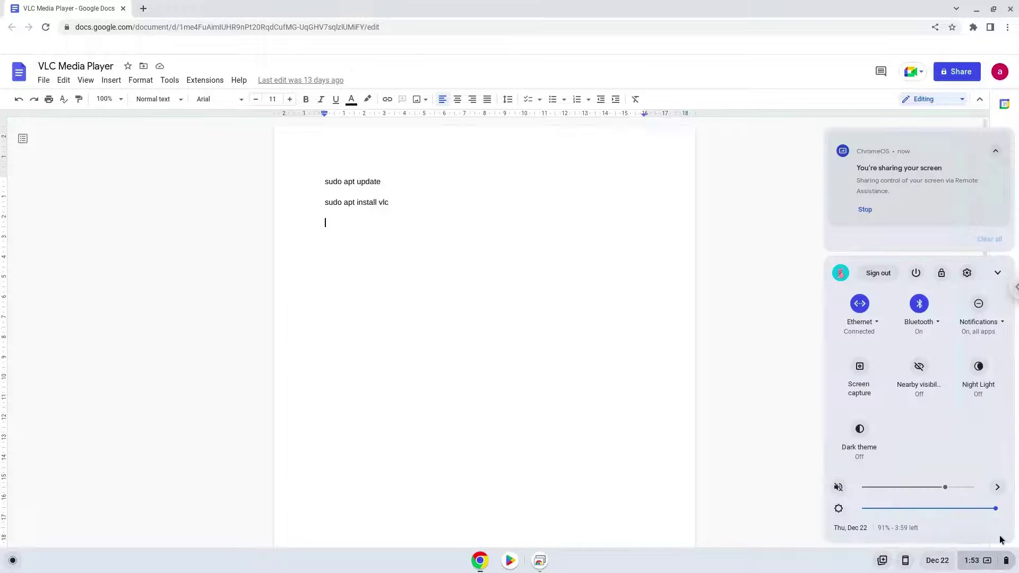
- Go to Settings > Advanced > Developers to reach the Linux development environment option
{"action": "left_click", "coordinate": [967, 272]}
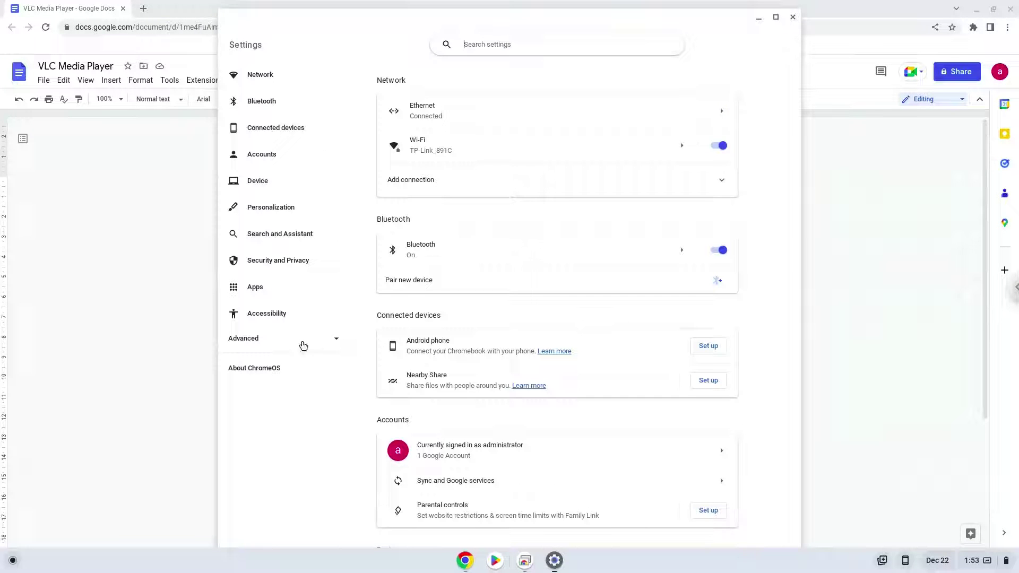
{"action": "left_click", "coordinate": [302, 346]}
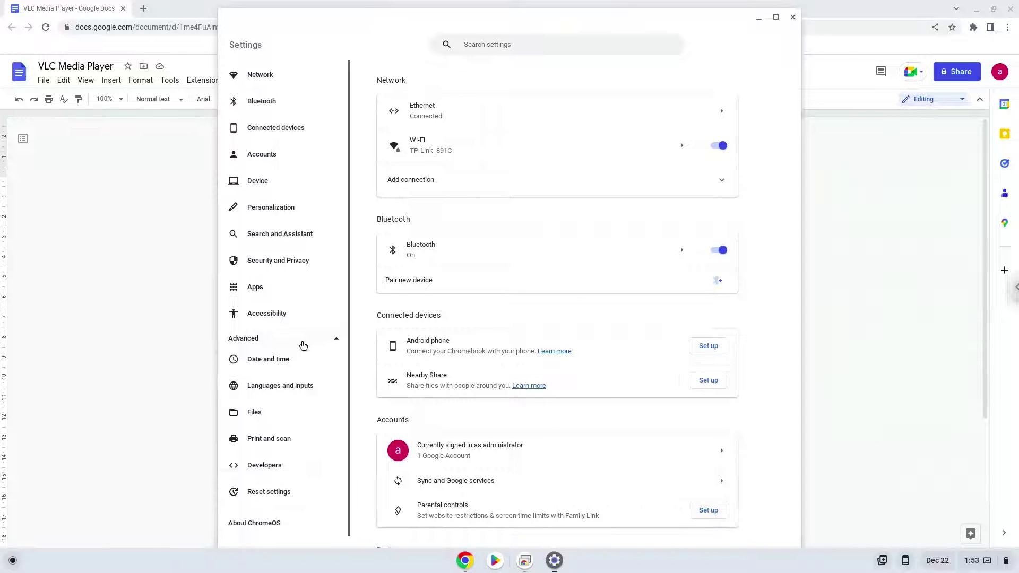
{"action": "left_click", "coordinate": [284, 473]}
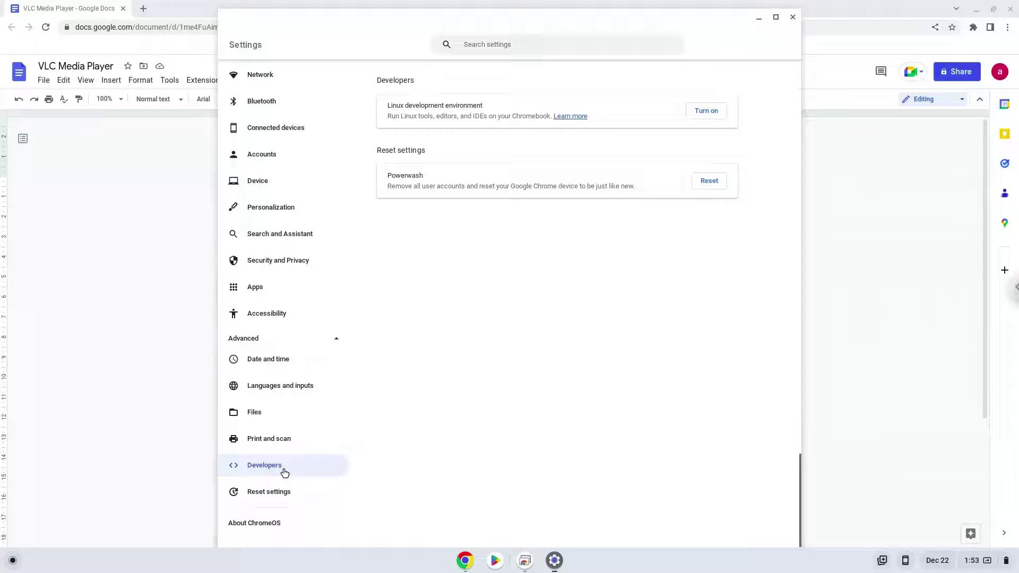
- Turn on and install the Linux development environment until a terminal opens
{"action": "left_click", "coordinate": [704, 112]}
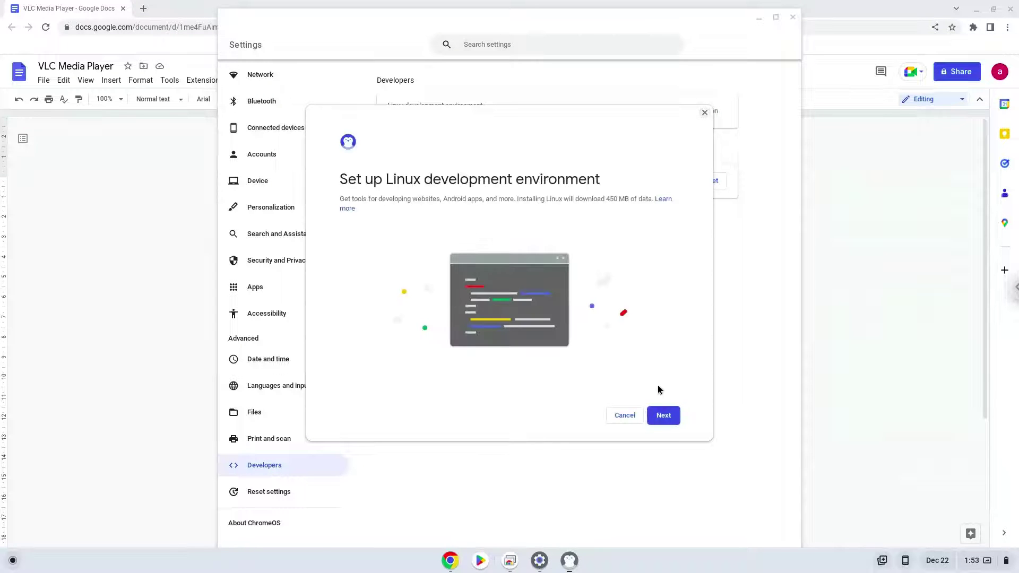
{"action": "left_click", "coordinate": [663, 415]}
{"action": "left_click", "coordinate": [657, 416]}
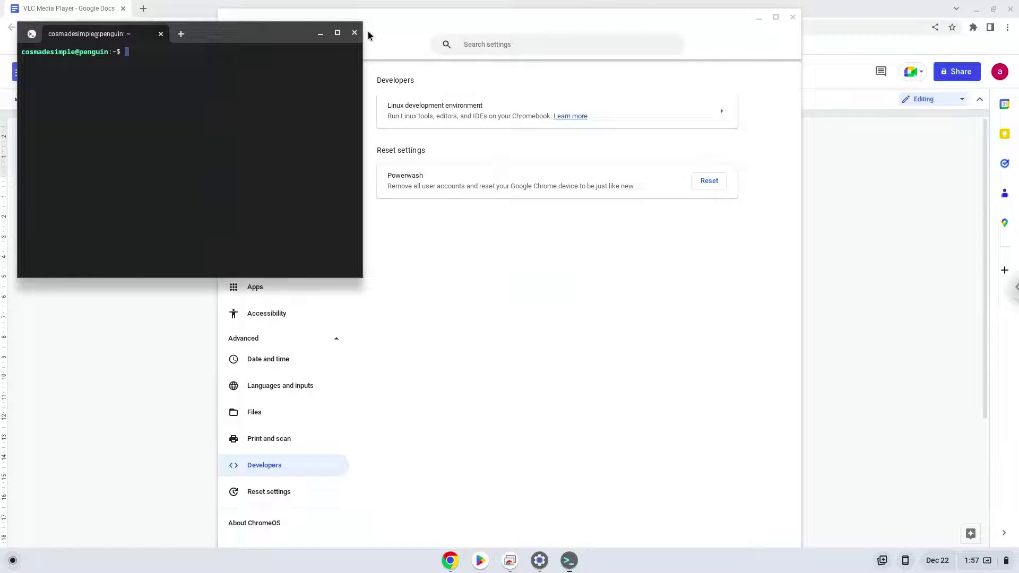
- Close Terminal and Settings, then copy the 'sudo apt update' line from the document
{"action": "left_click", "coordinate": [354, 32]}
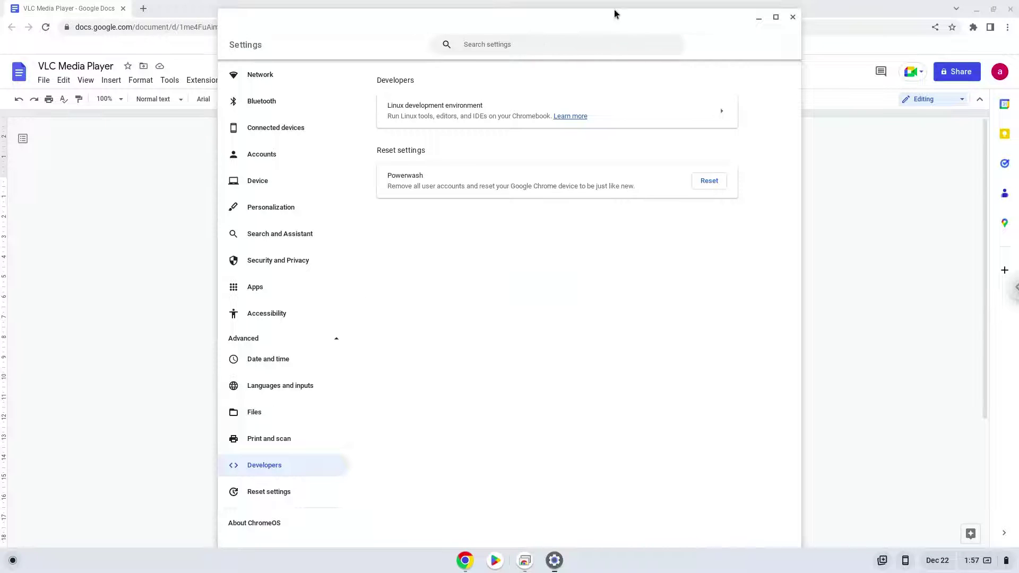
{"action": "left_click", "coordinate": [791, 18]}
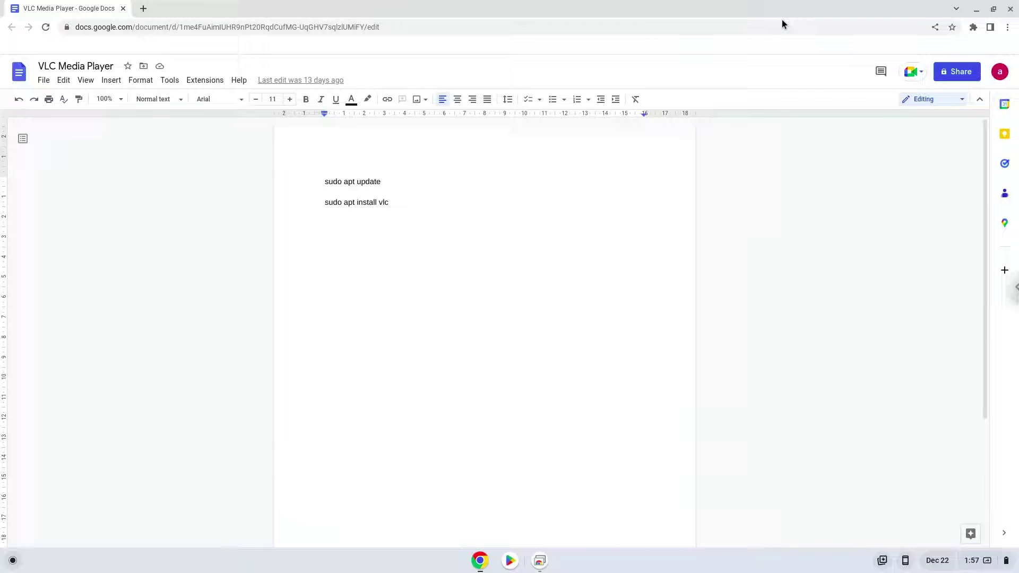
{"action": "triple_click", "coordinate": [369, 181]}
{"action": "right_click", "coordinate": [369, 180]}
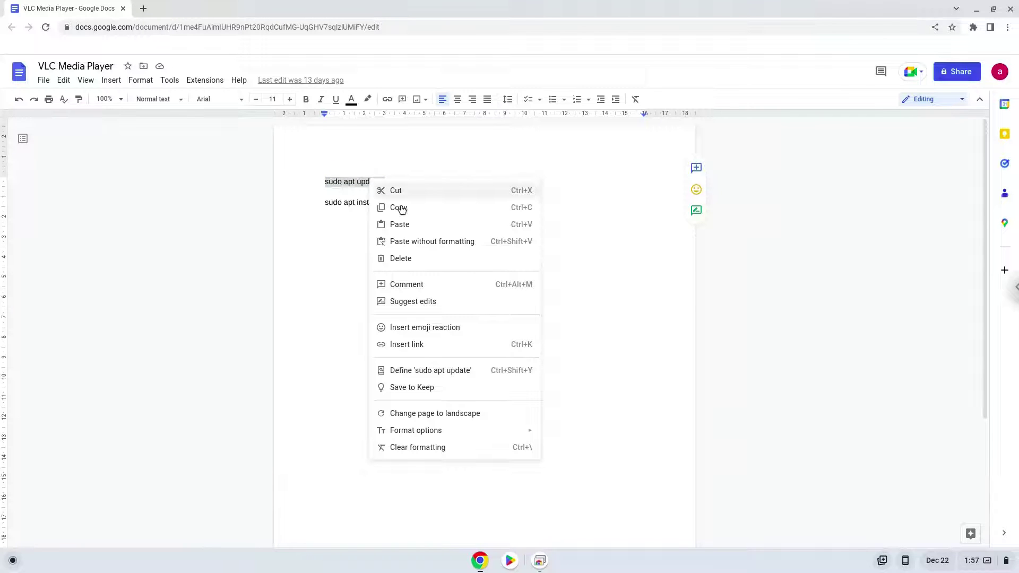
{"action": "left_click", "coordinate": [400, 206]}
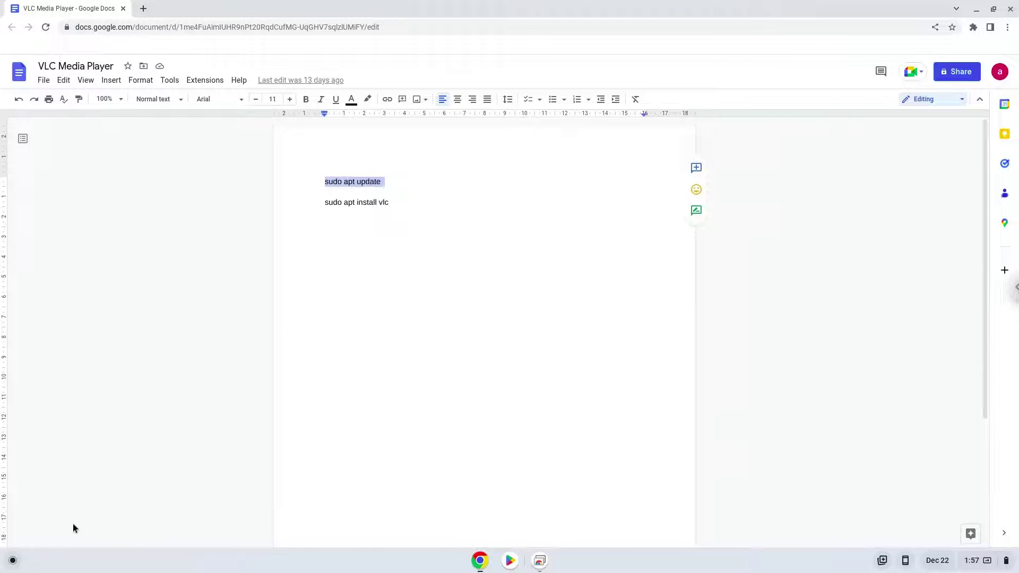
- Launch Terminal from the app launcher and maximize its window
{"action": "left_click", "coordinate": [12, 560]}
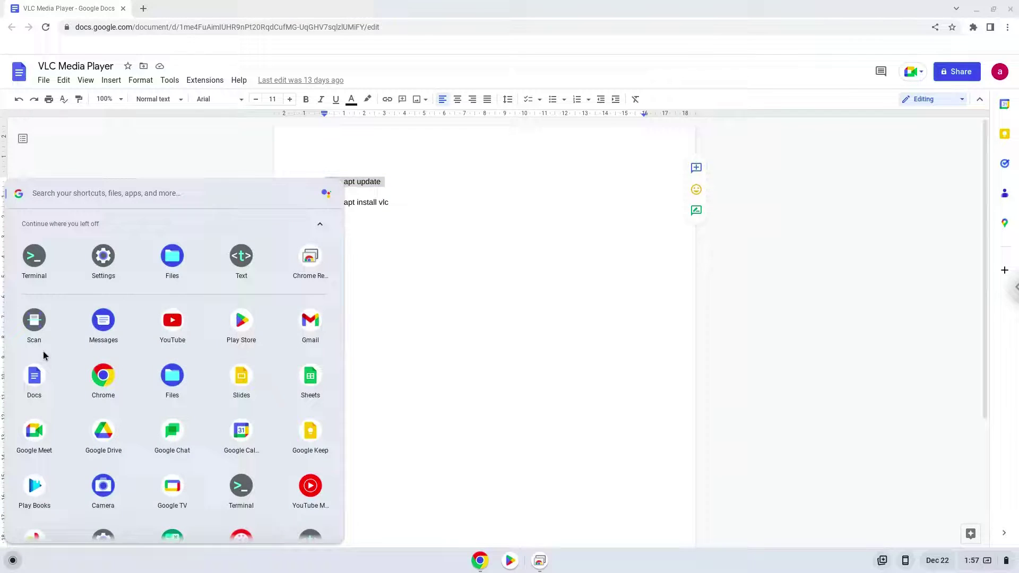
{"action": "left_click", "coordinate": [35, 256]}
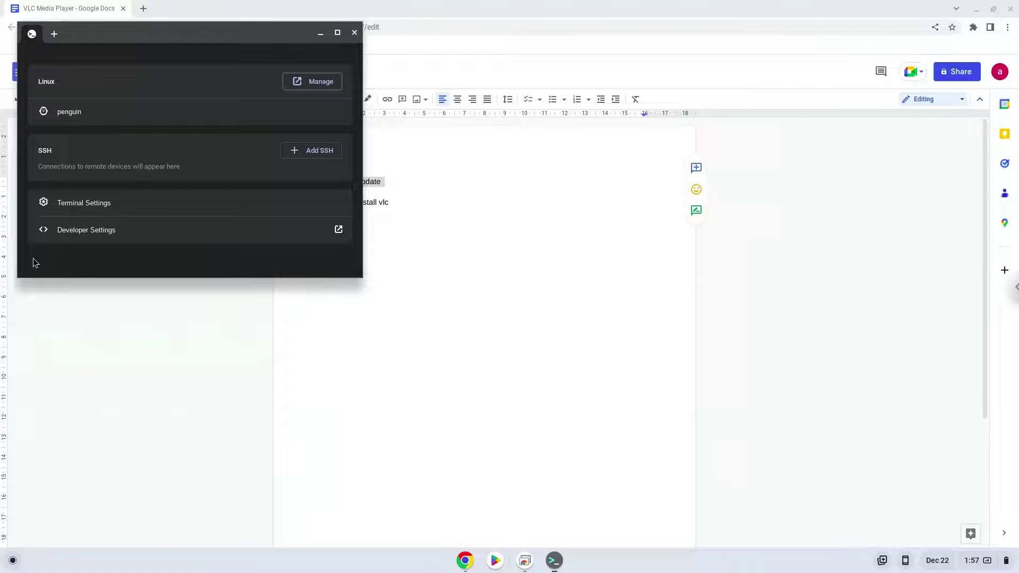
{"action": "double_click", "coordinate": [228, 33]}
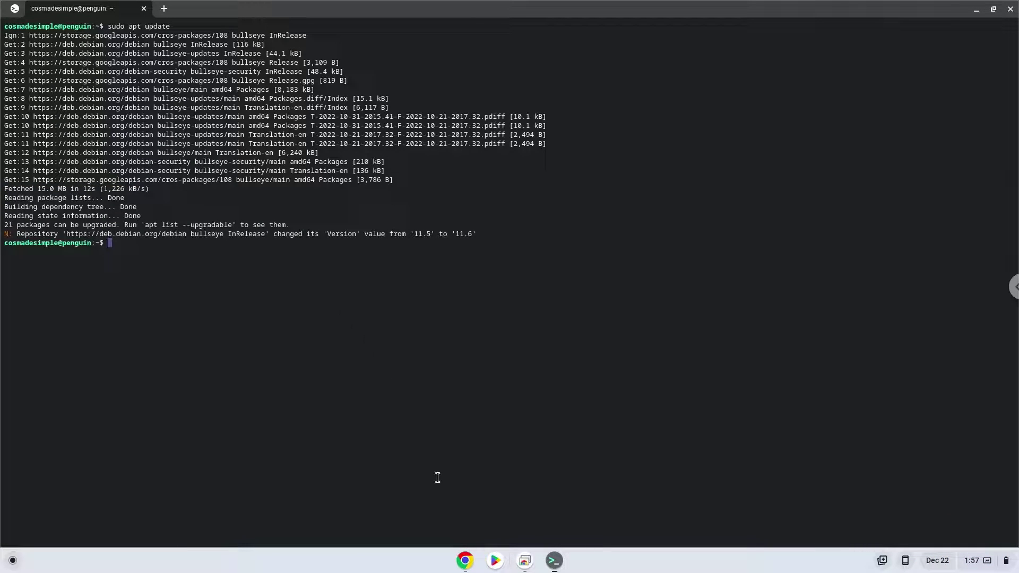
- Copy the 'sudo apt install vlc' line from Google Docs and return to Terminal
{"action": "left_click", "coordinate": [465, 562]}
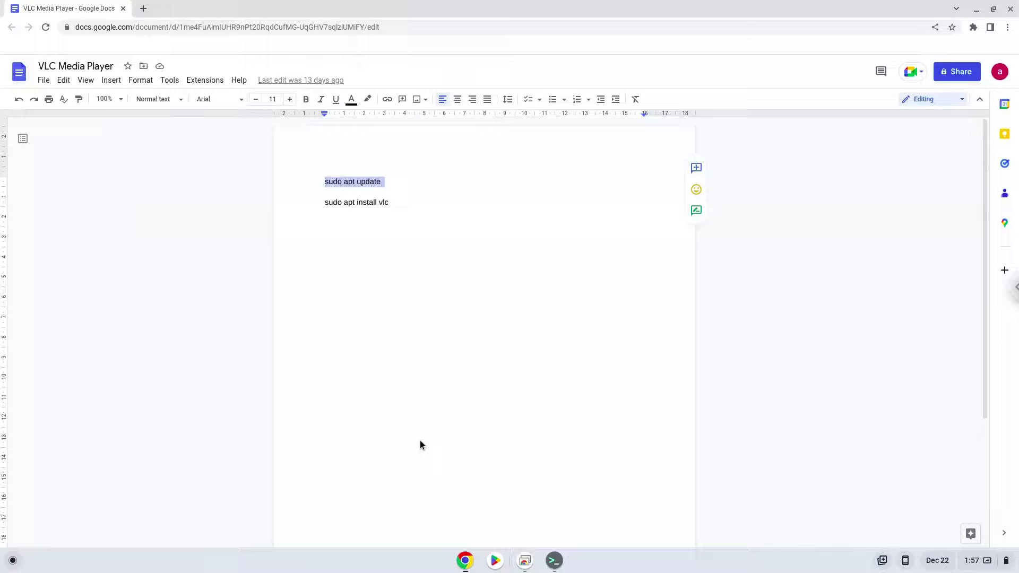
{"action": "triple_click", "coordinate": [344, 202]}
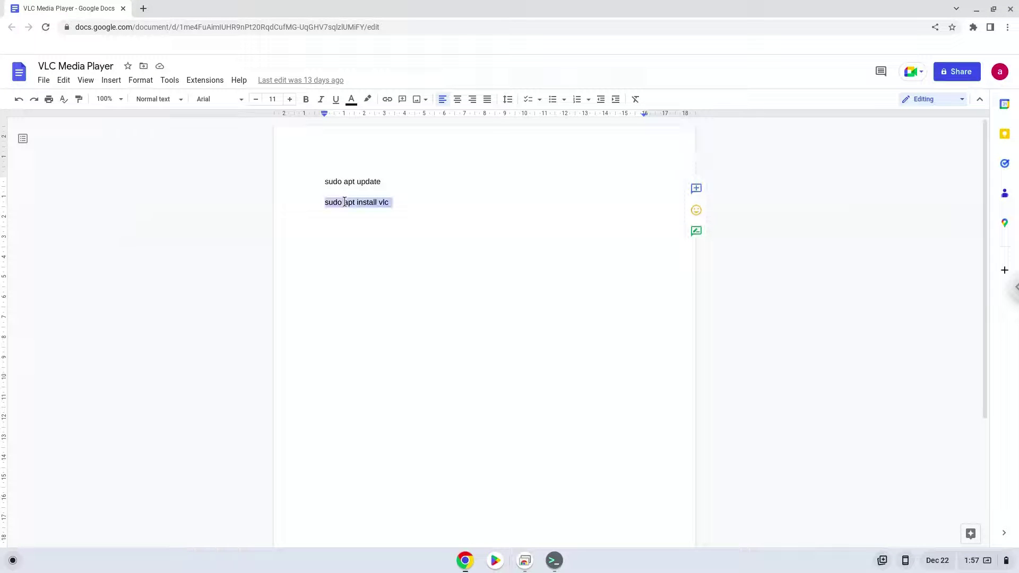
{"action": "right_click", "coordinate": [344, 203]}
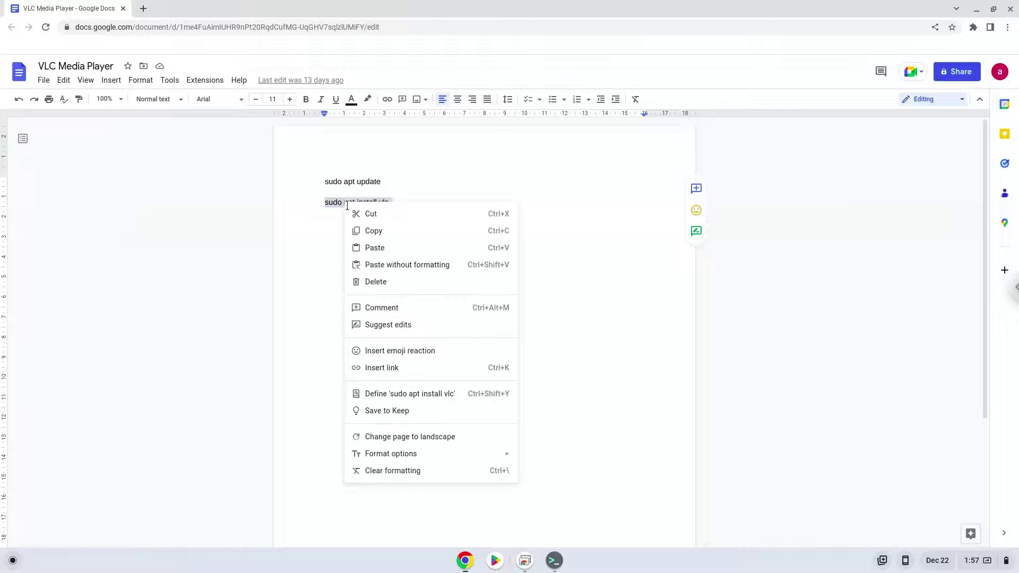
{"action": "left_click", "coordinate": [366, 230]}
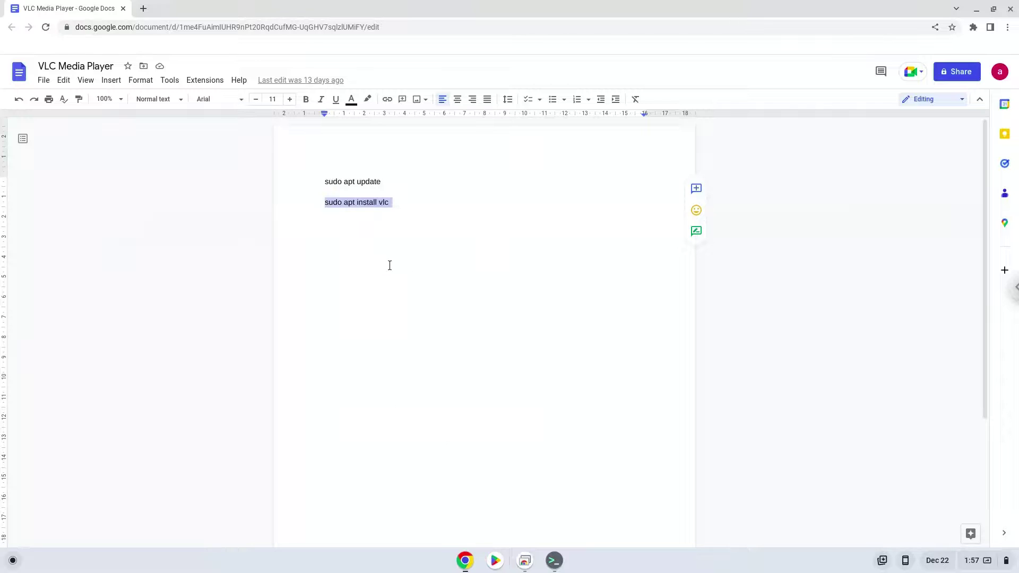
{"action": "left_click", "coordinate": [553, 561]}
- Paste and run 'sudo apt install vlc', confirm the install, then close Terminal
{"action": "key", "text": "ctrl+shift+v"}
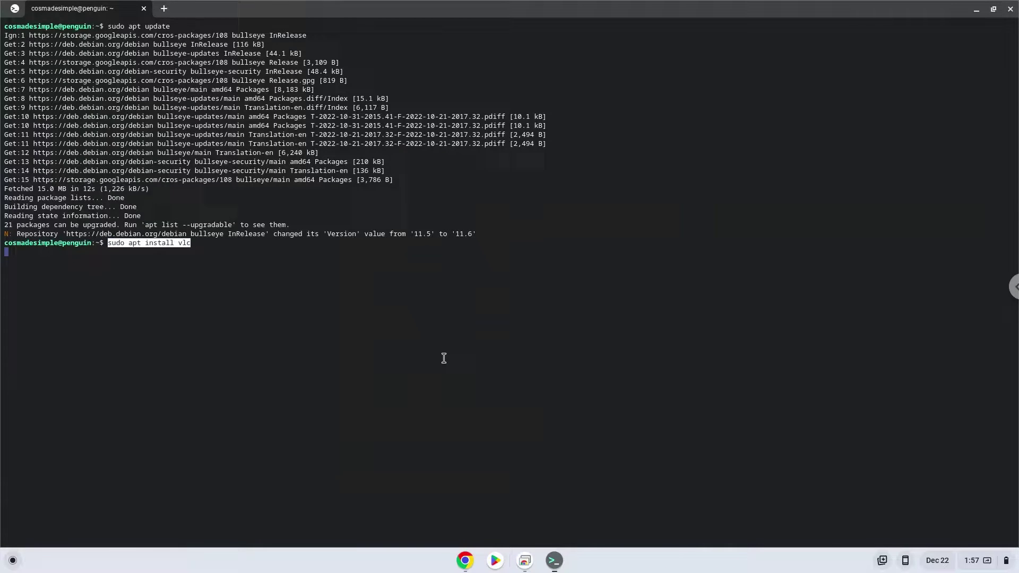
{"action": "key", "text": "Return"}
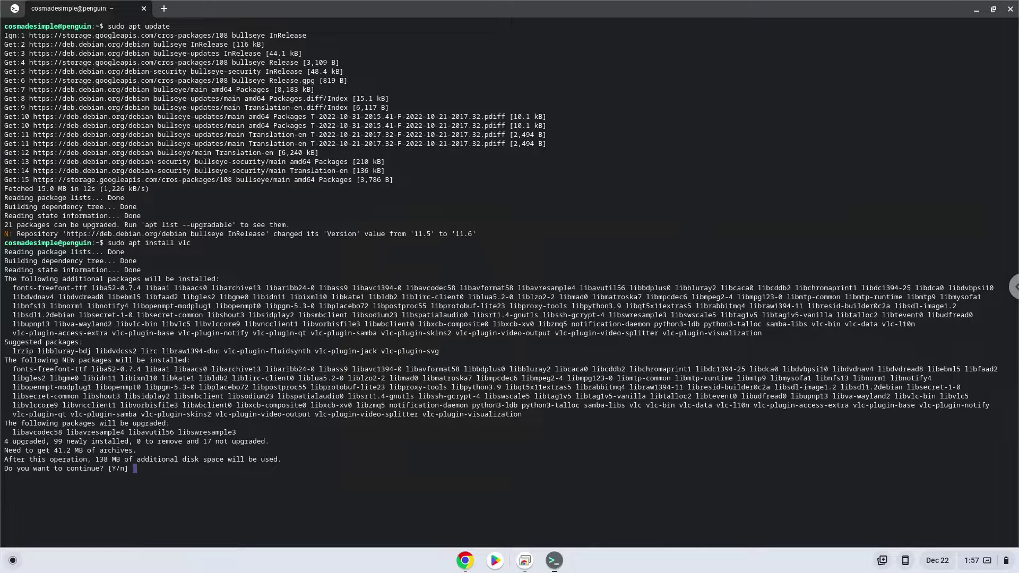
{"action": "key", "text": "Return"}
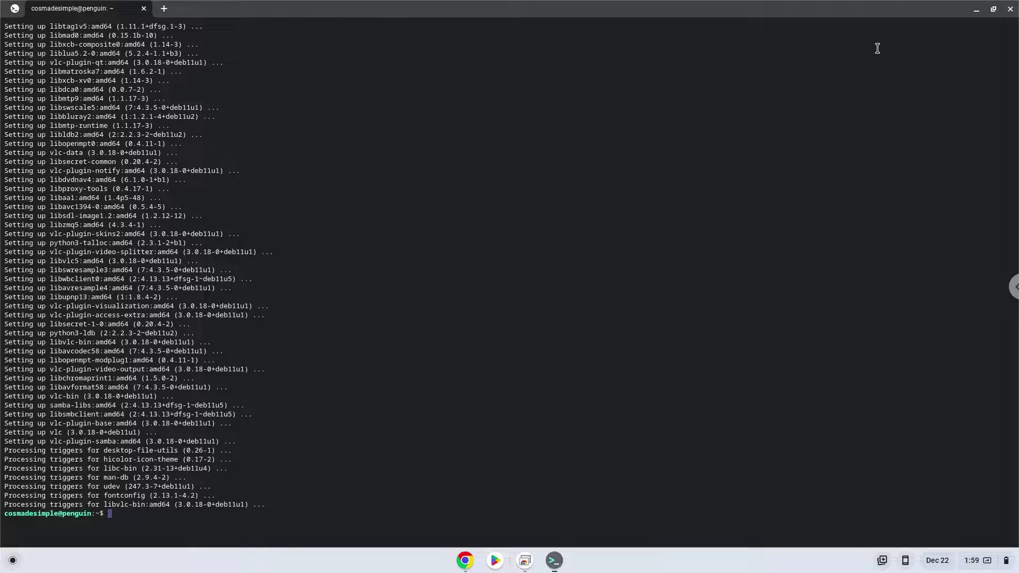
{"action": "left_click", "coordinate": [1008, 10]}
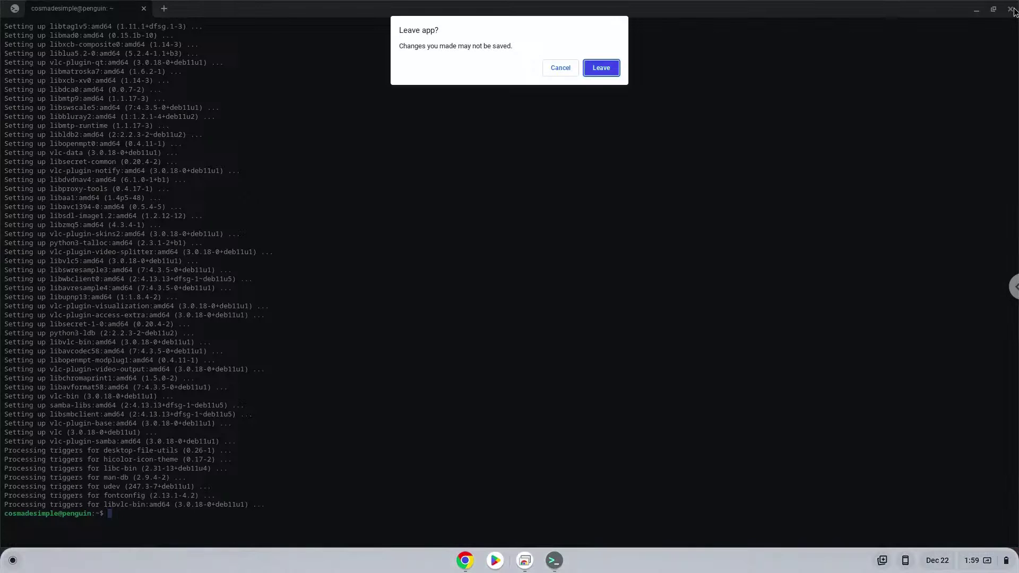
{"action": "left_click", "coordinate": [606, 74]}
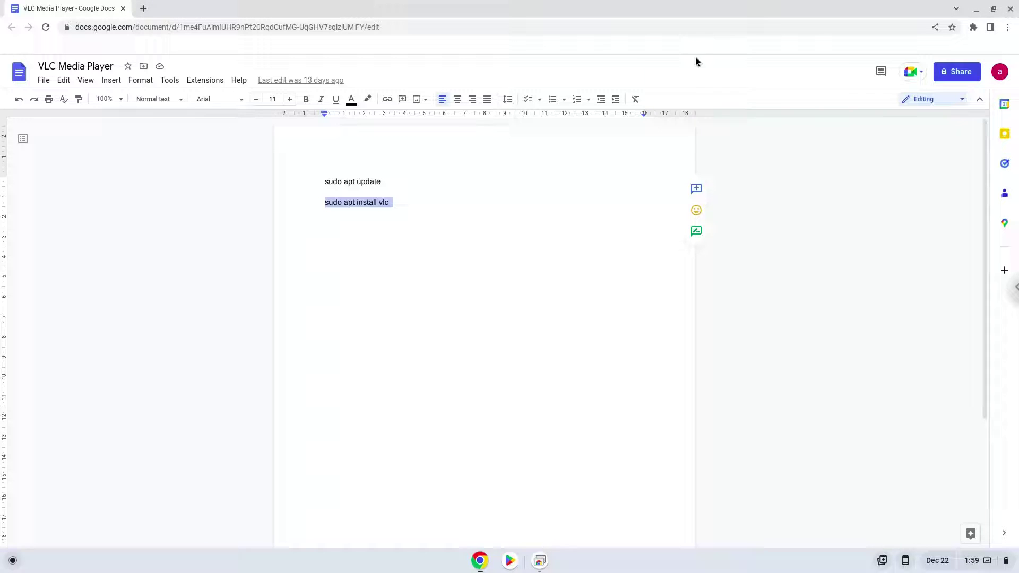
- Minimize Chrome and start VLC media player from the app launcher
{"action": "left_click", "coordinate": [977, 9]}
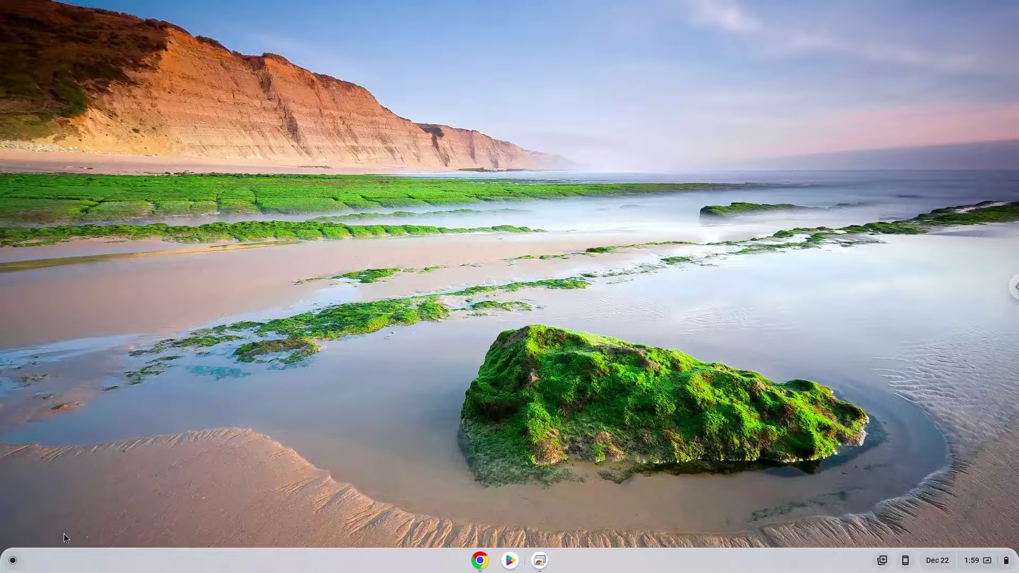
{"action": "left_click", "coordinate": [13, 560]}
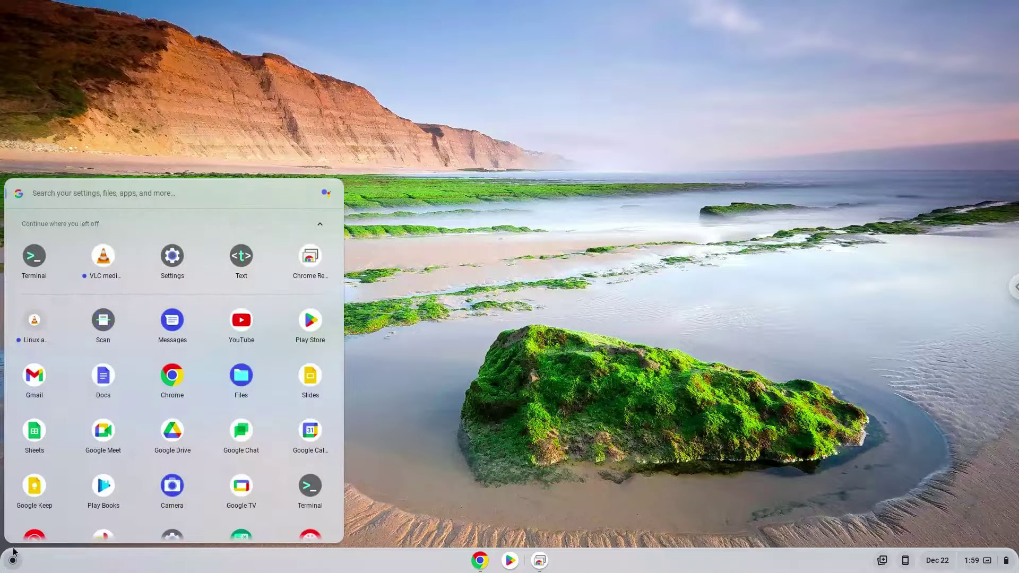
{"action": "left_click", "coordinate": [100, 259]}
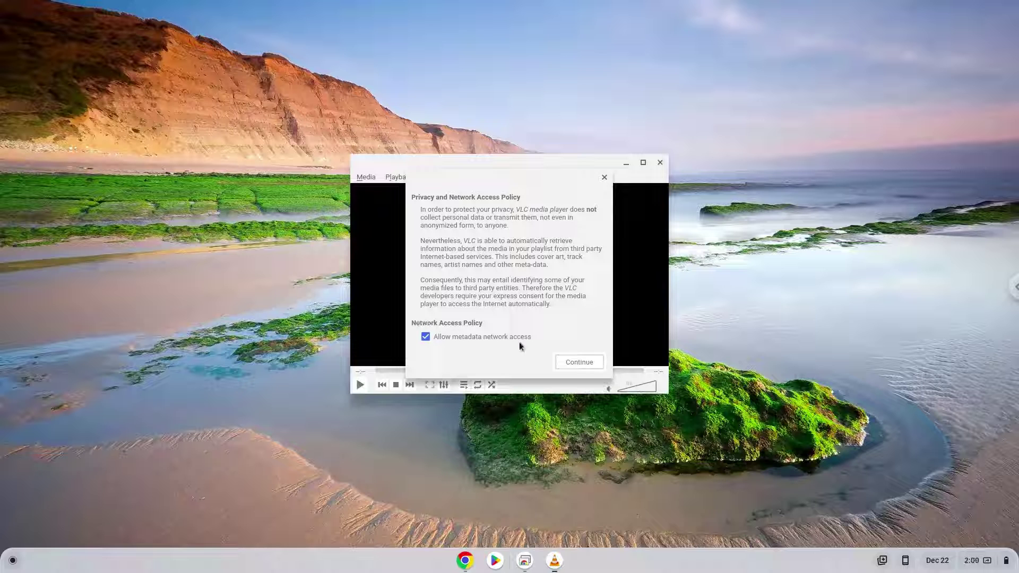
- Continue past VLC's Privacy and Network Access Policy prompt
{"action": "left_click", "coordinate": [568, 356]}
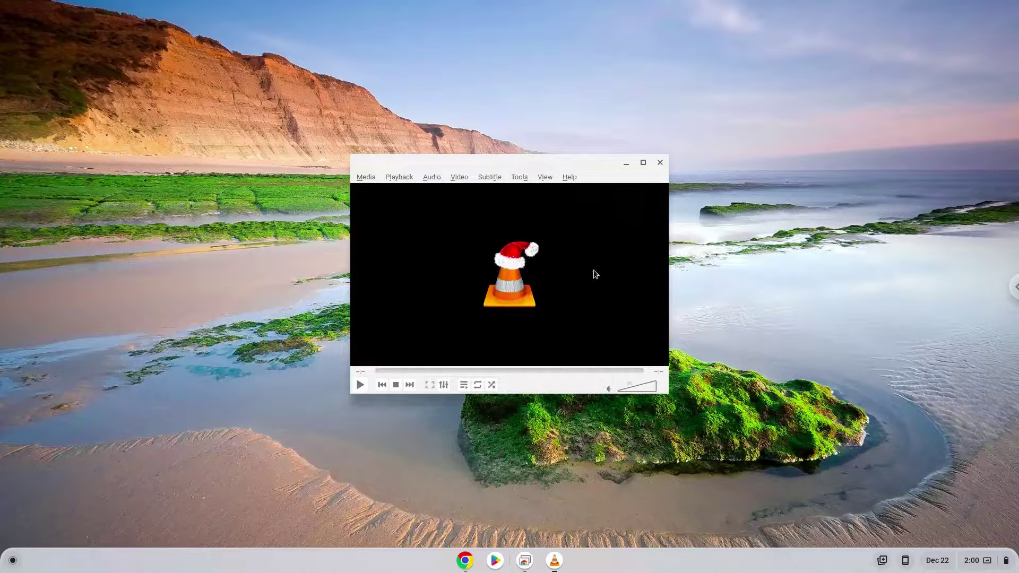